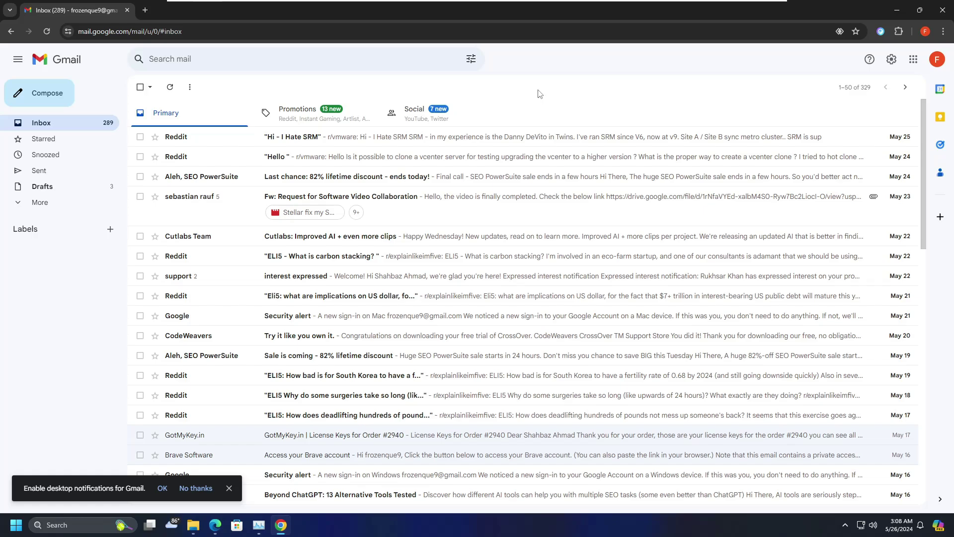
- Start an email to the Yahoo contact with subject Test and a one-line body sharing a sample password
click(62, 100)
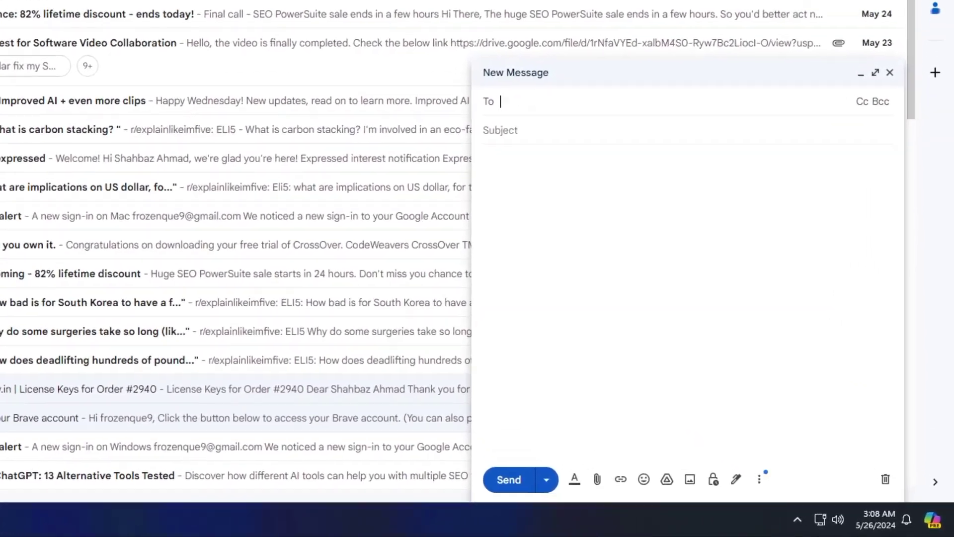
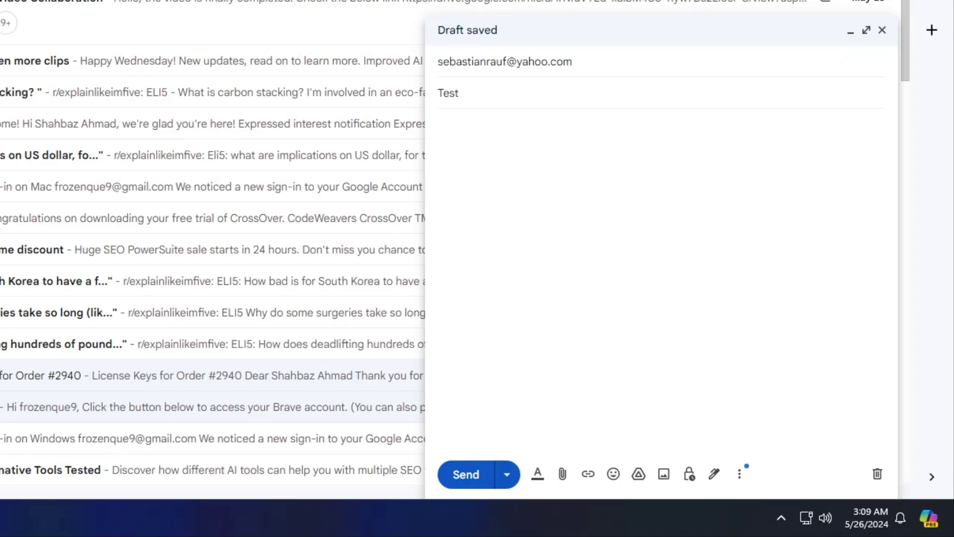
text(This is my Password new123)
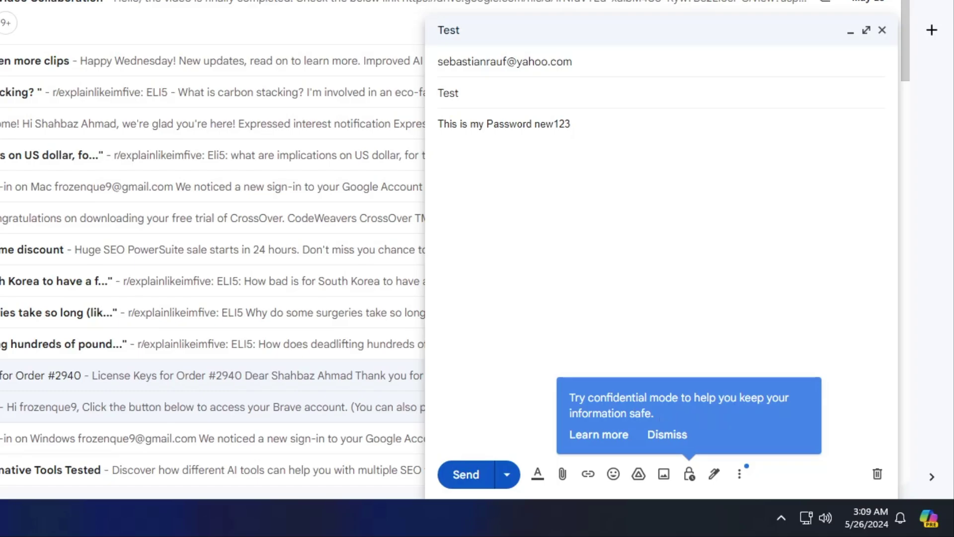
- Turn on confidential mode with the 1-week expiry (Jun 2, 2024) and an SMS passcode required
click(691, 475)
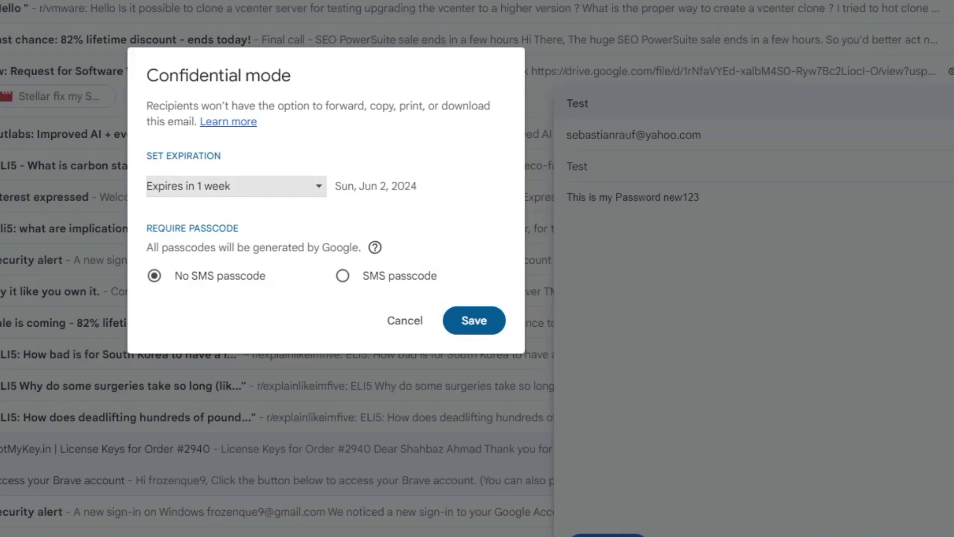
click(279, 189)
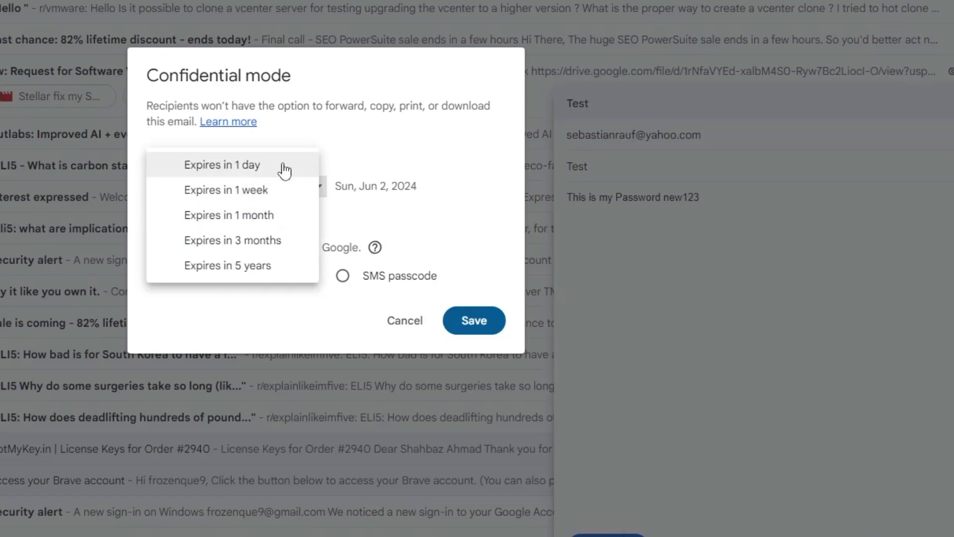
click(256, 191)
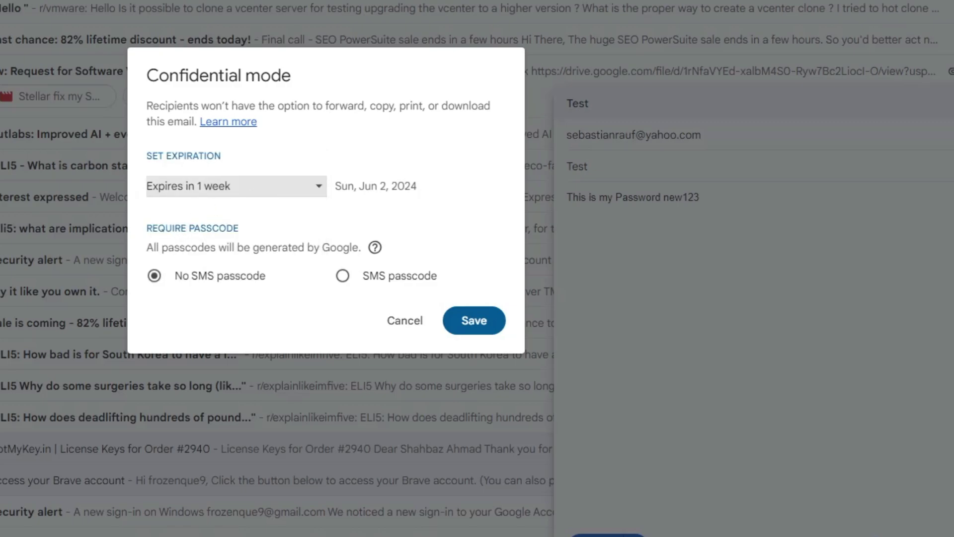
click(344, 276)
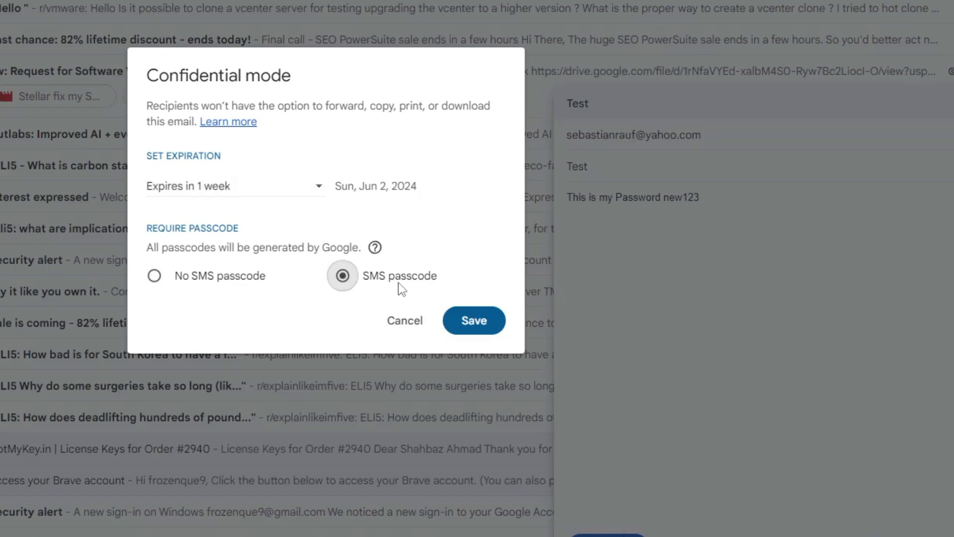
click(472, 323)
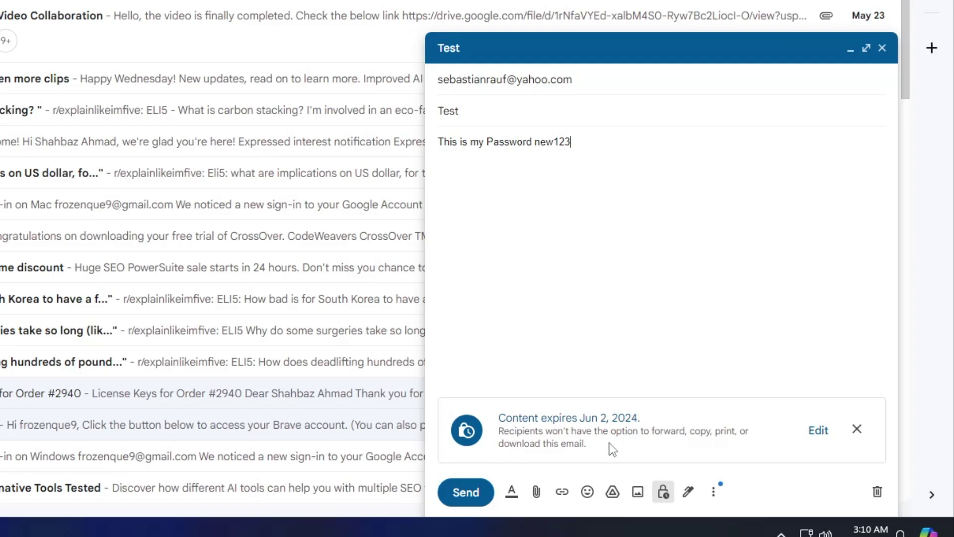
- Send the confidential email after confirming the recipient's phone number with the +91 country code
click(485, 491)
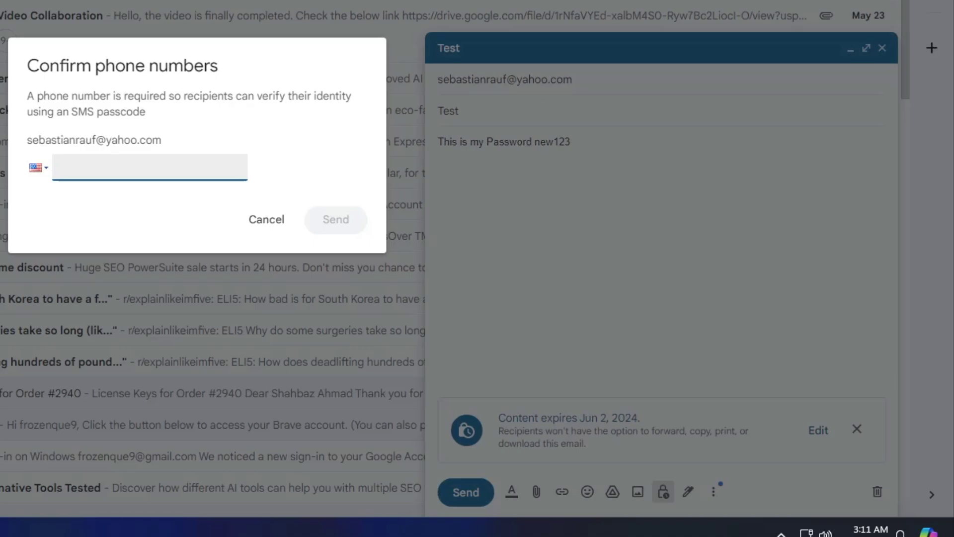
text(+91)
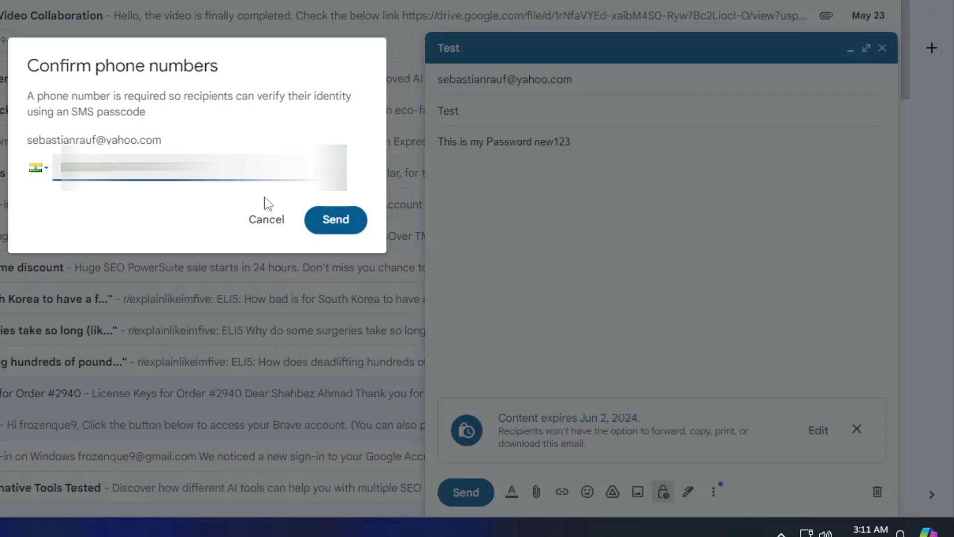
click(326, 231)
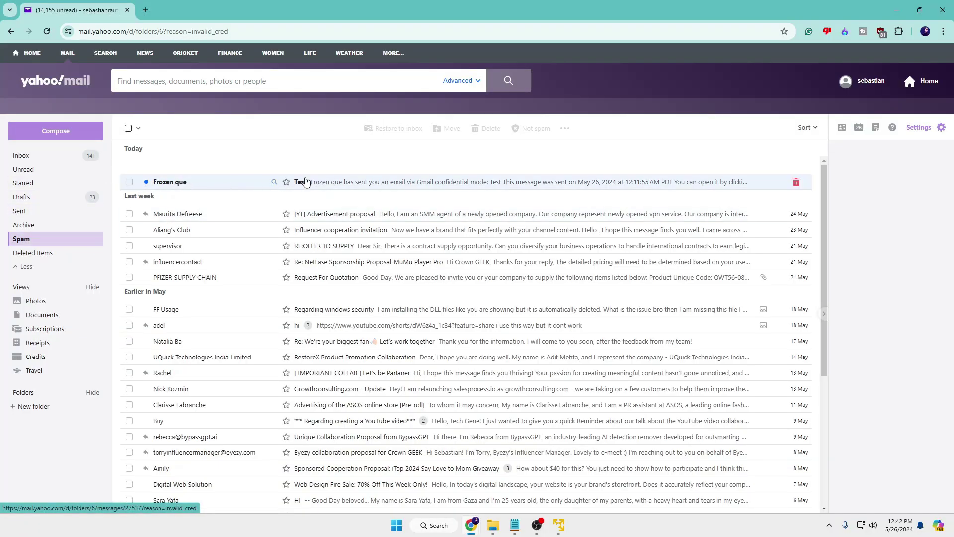
- In Yahoo Spam, open the confidential Test message and go to its View the email page
click(333, 183)
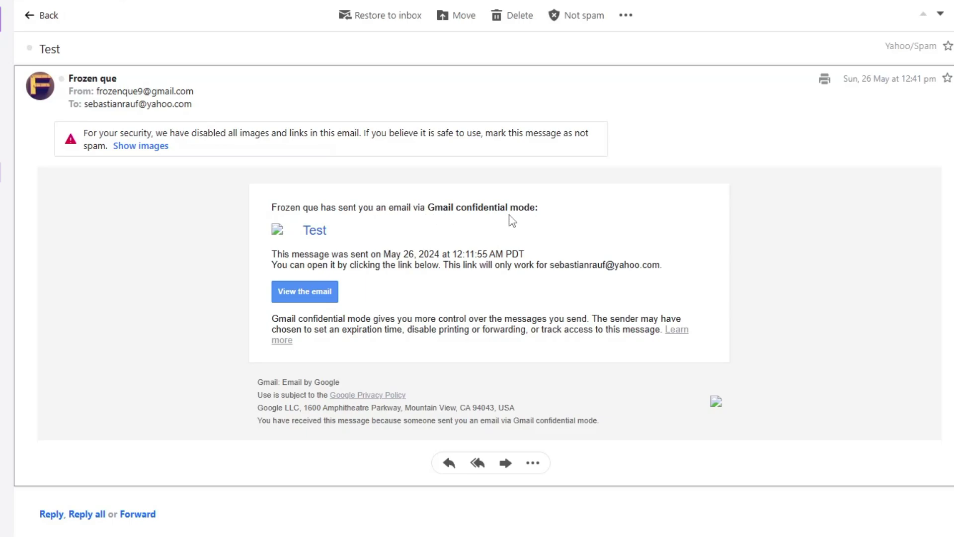
click(318, 293)
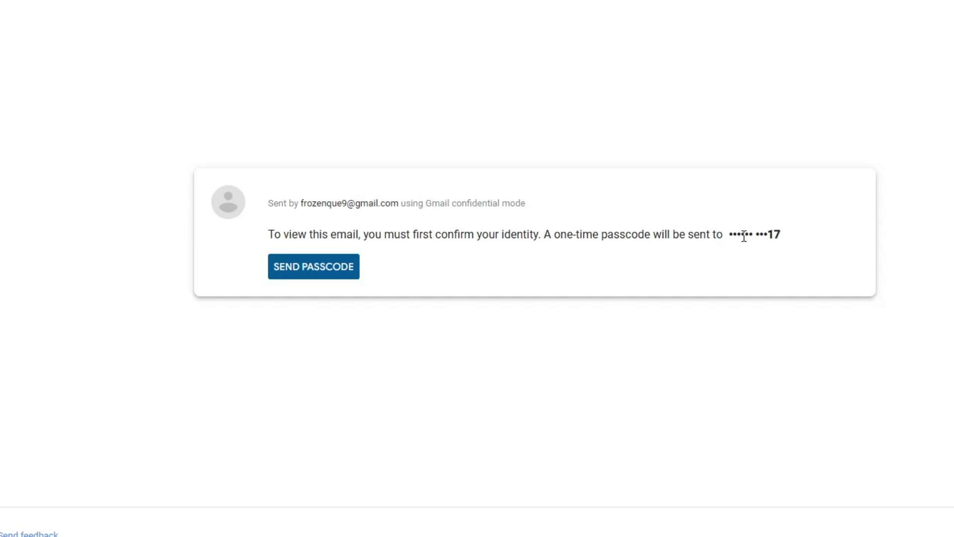
- Request the SMS passcode, paste the received code, and submit it to unlock the email
click(333, 276)
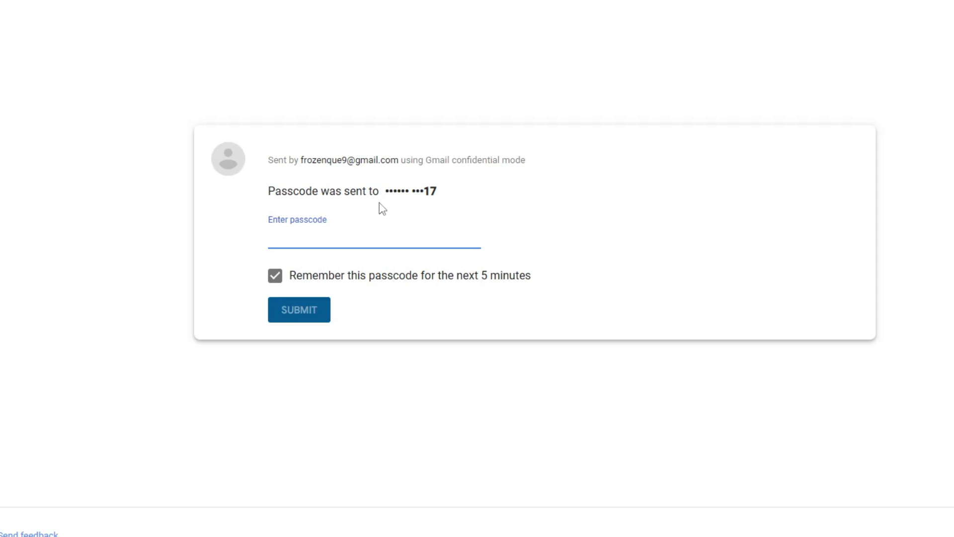
key(ctrl+v)
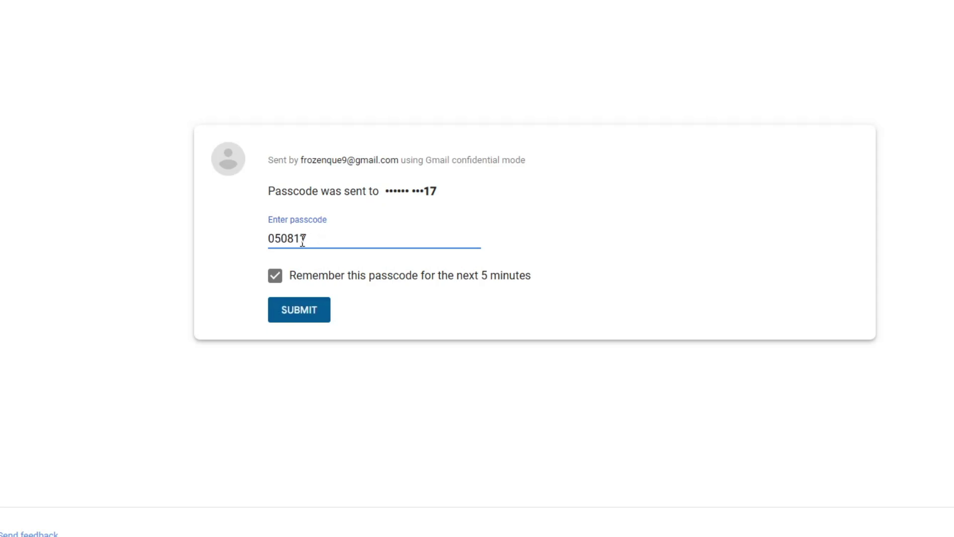
click(310, 309)
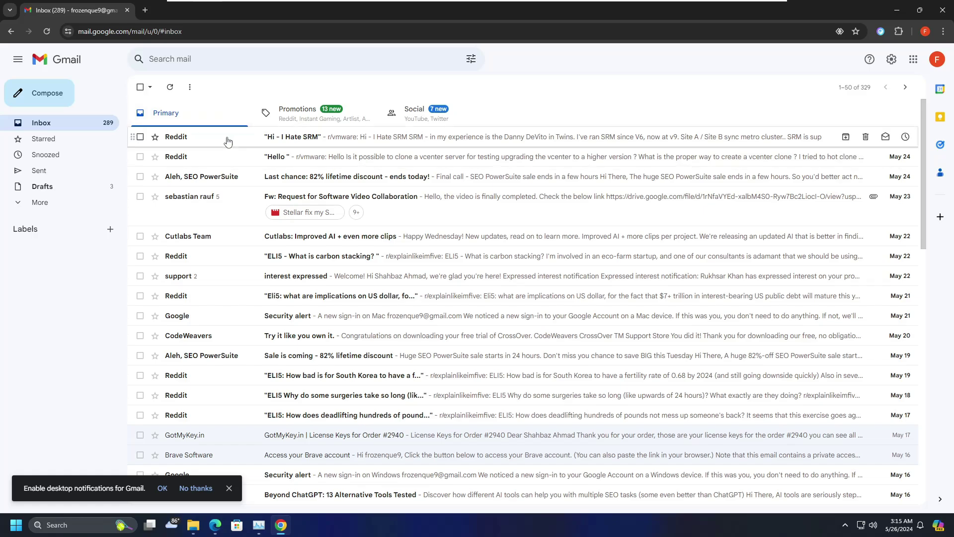
- Address a new email to the suggested Yahoo recipient, subject Test, body 'Hey, I cannot talk as I am in another city'
click(63, 97)
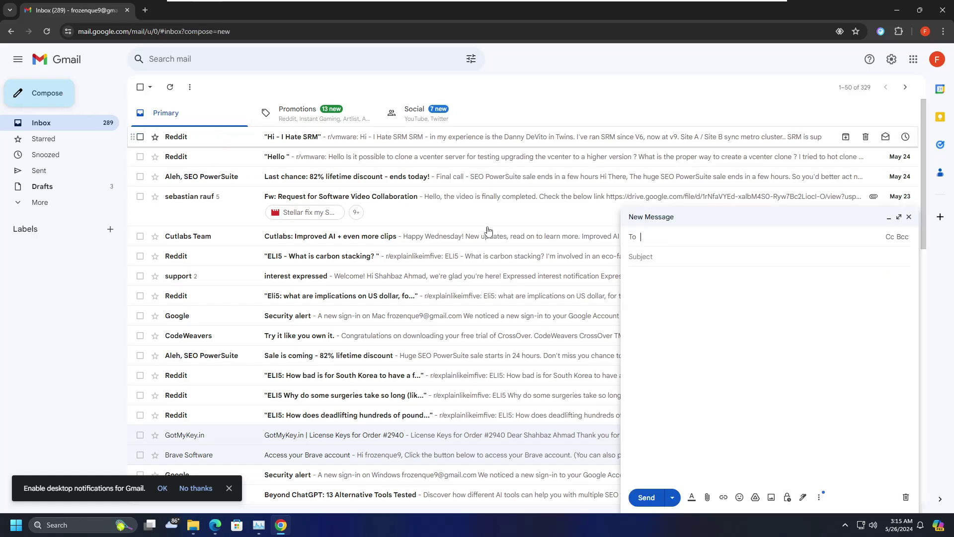
key(ctrl+v)
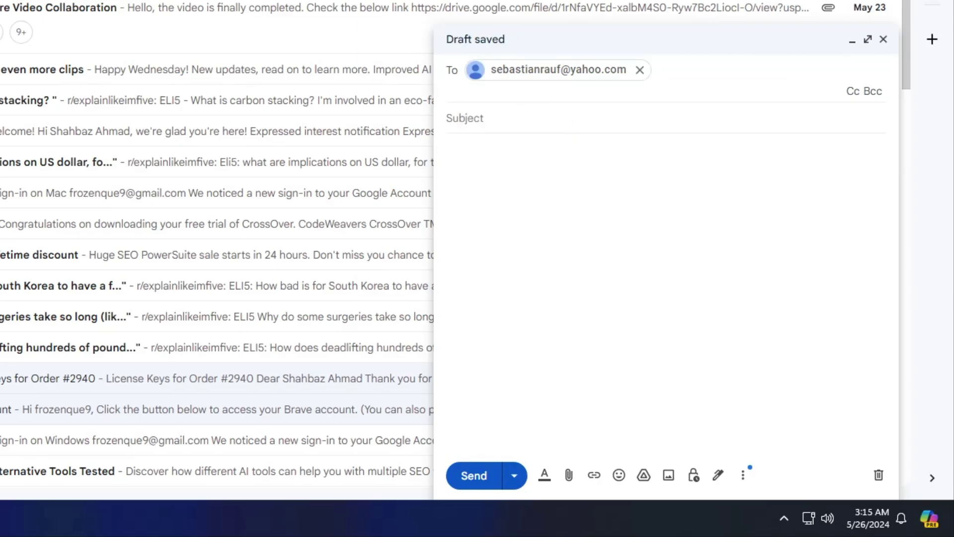
click(465, 118)
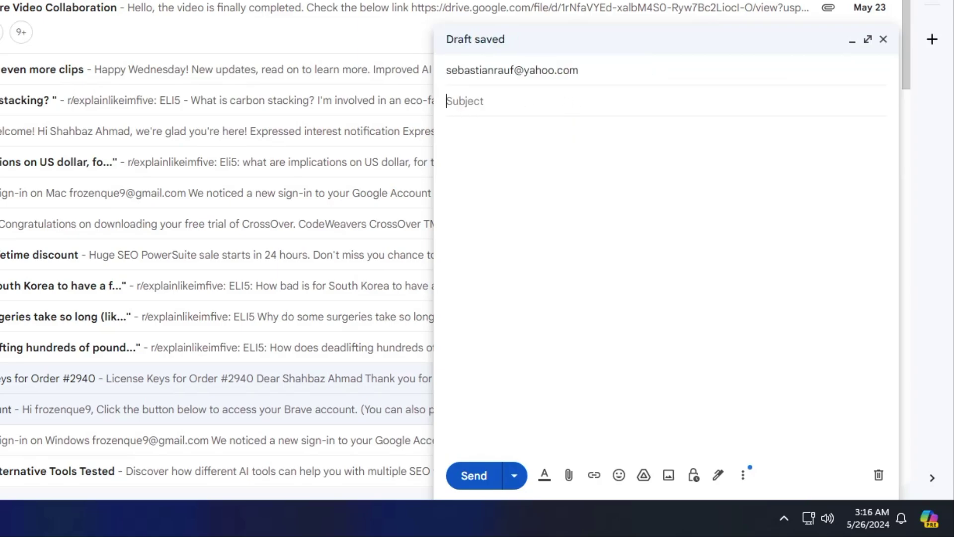
text(Test)
key(Tab)
text(Hey, I cannot talk as I am in another city)
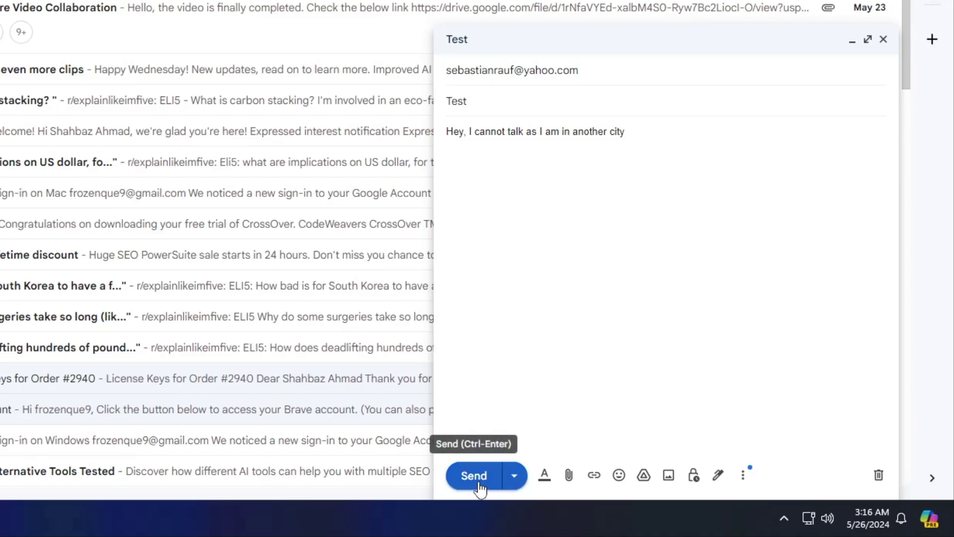
- Schedule the Test email through Pick date & time for May 28 at 9:16 AM
click(515, 478)
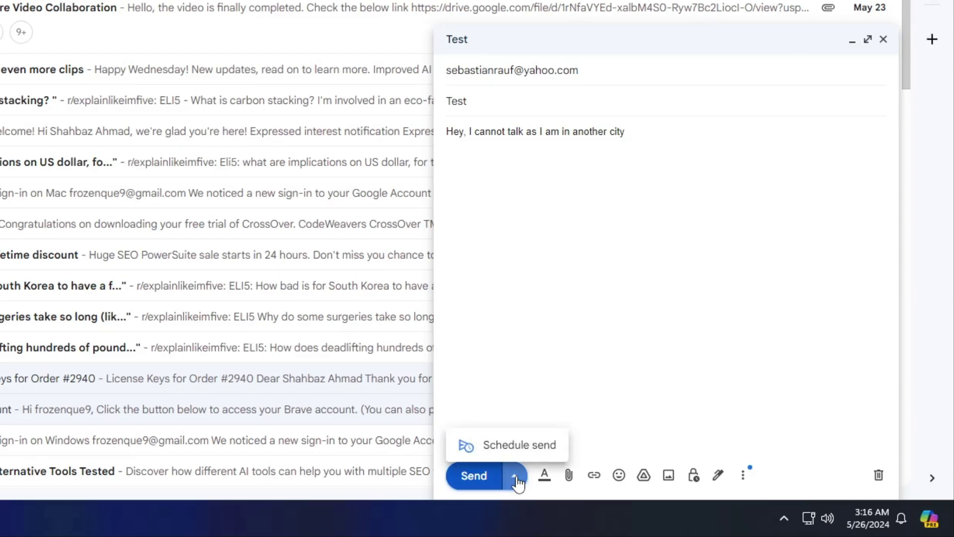
click(519, 450)
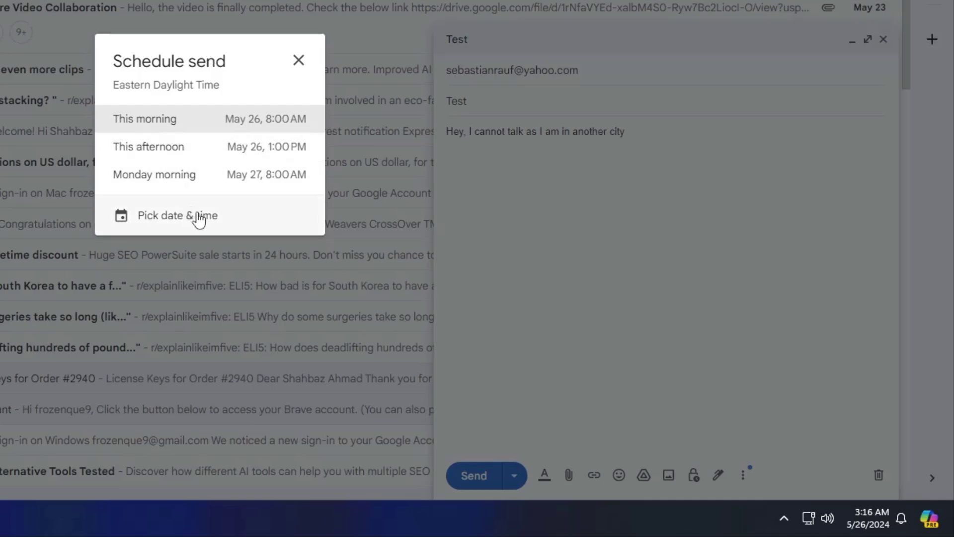
click(164, 219)
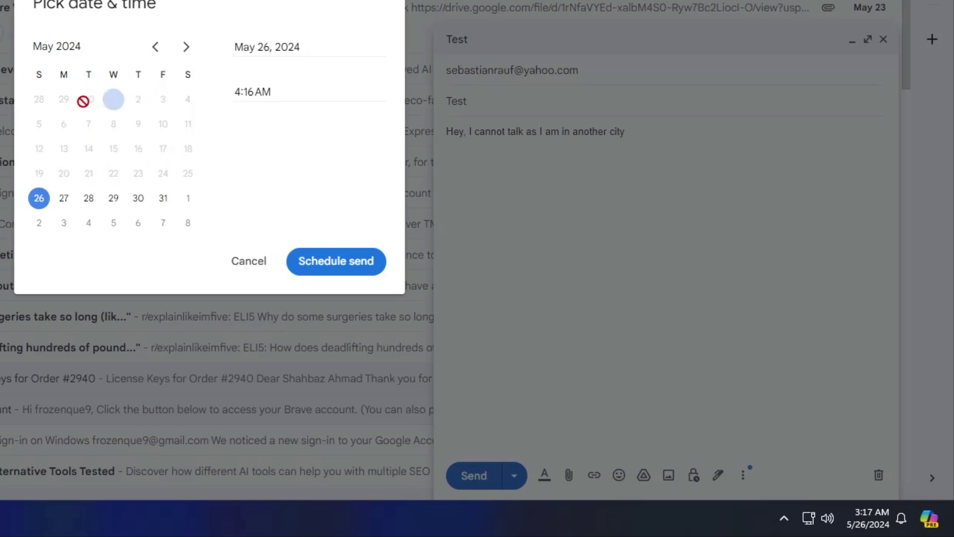
click(94, 206)
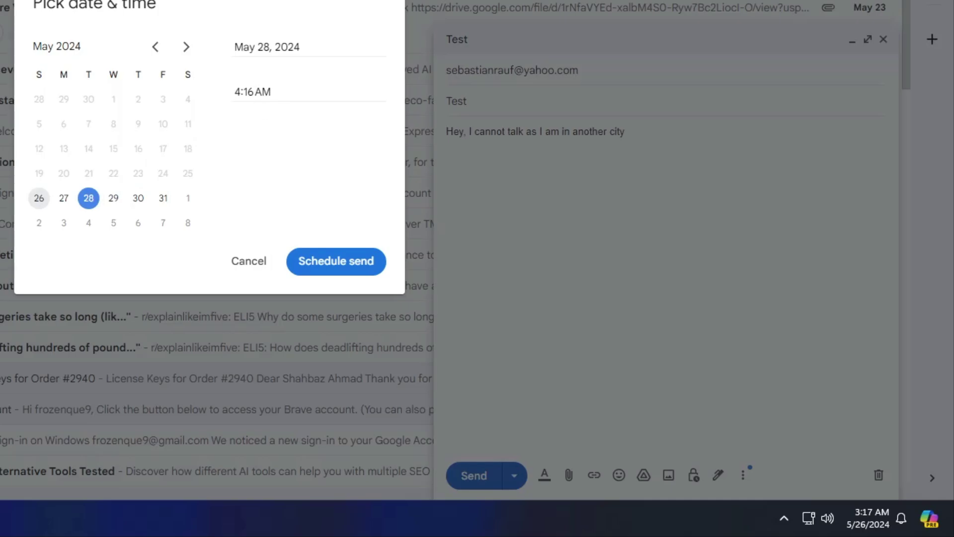
double_click(238, 91)
text(9)
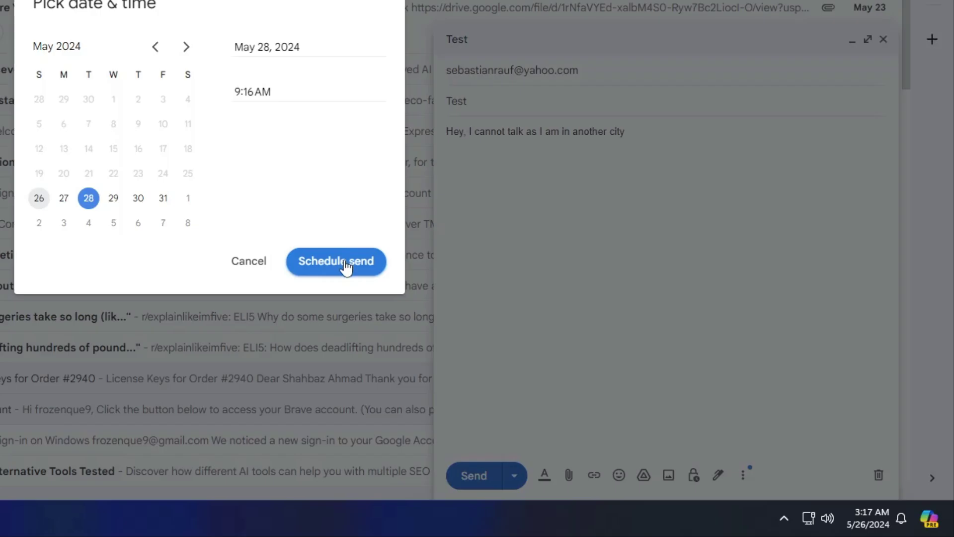
click(347, 267)
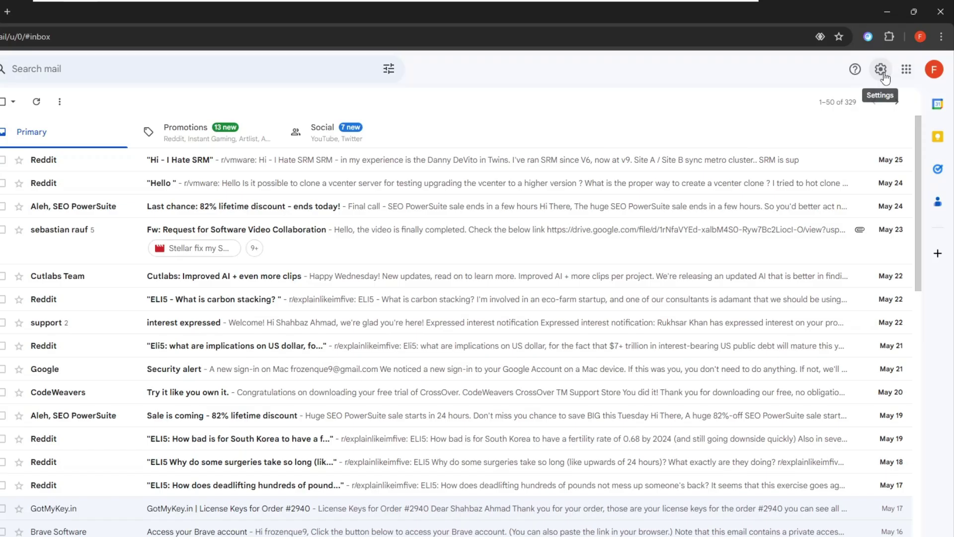
- In the full settings, change Send cancellation period from 5 to 30 seconds and save changes
click(881, 70)
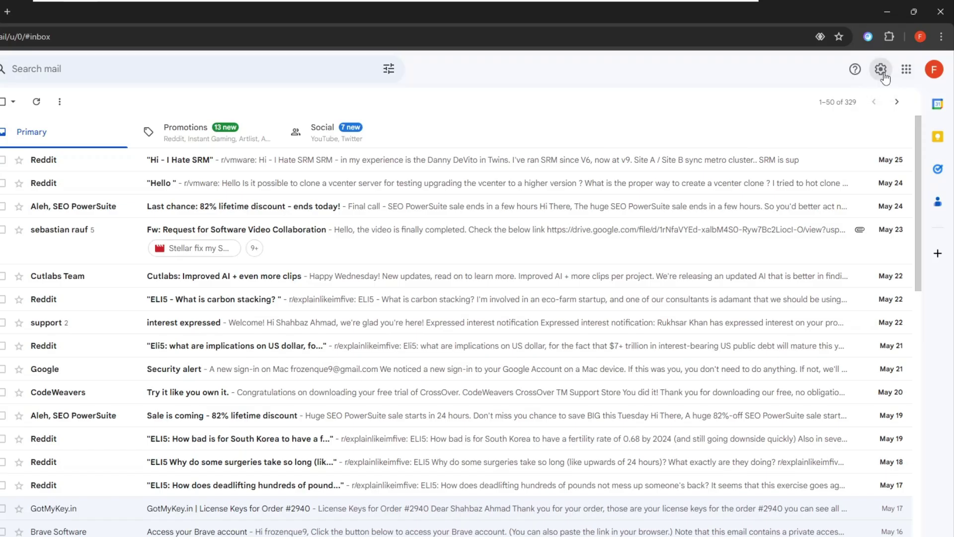
click(828, 130)
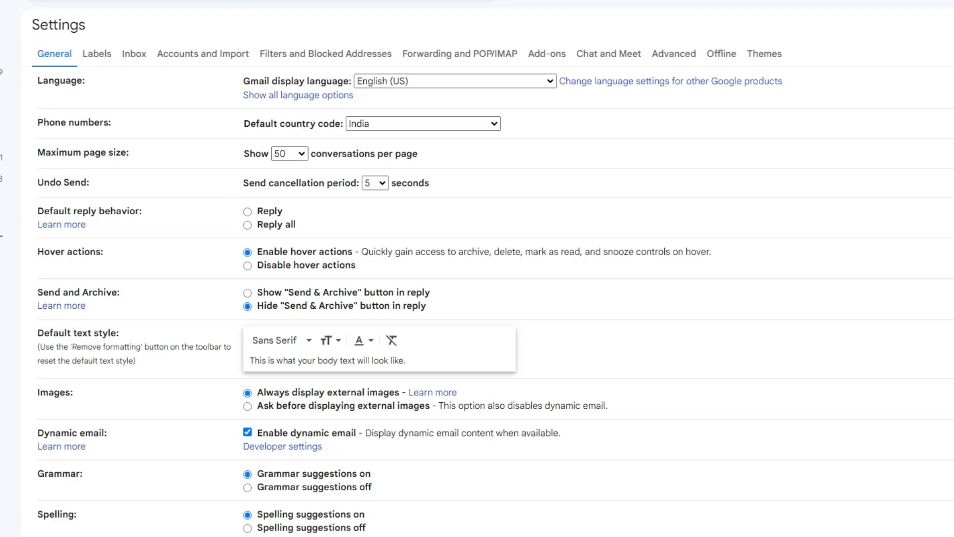
click(382, 183)
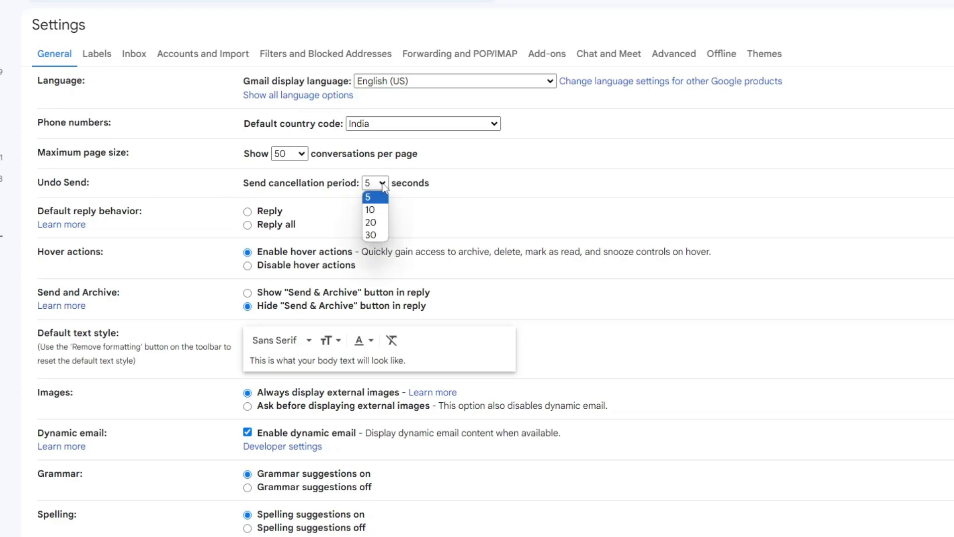
click(375, 235)
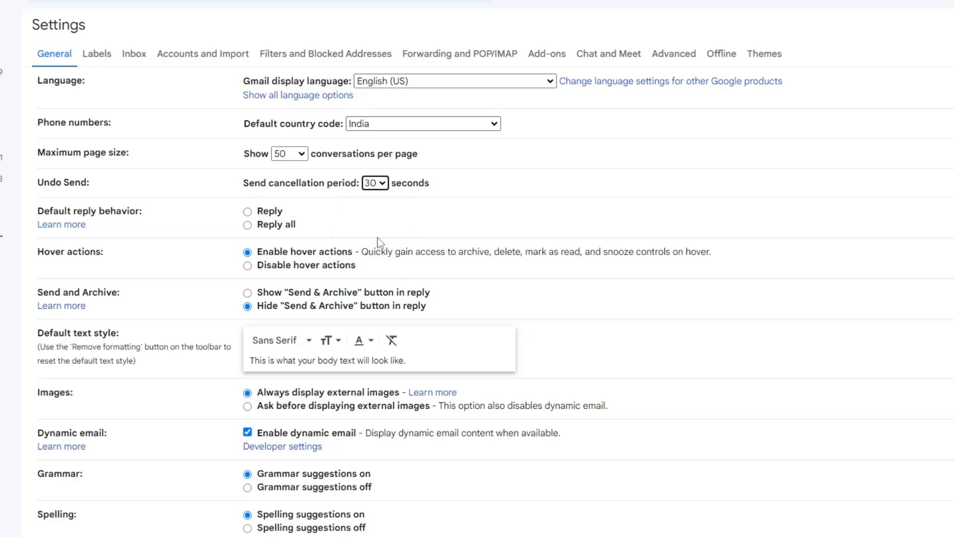
scroll(383, 209, down, 10)
scroll(384, 217, down, 10)
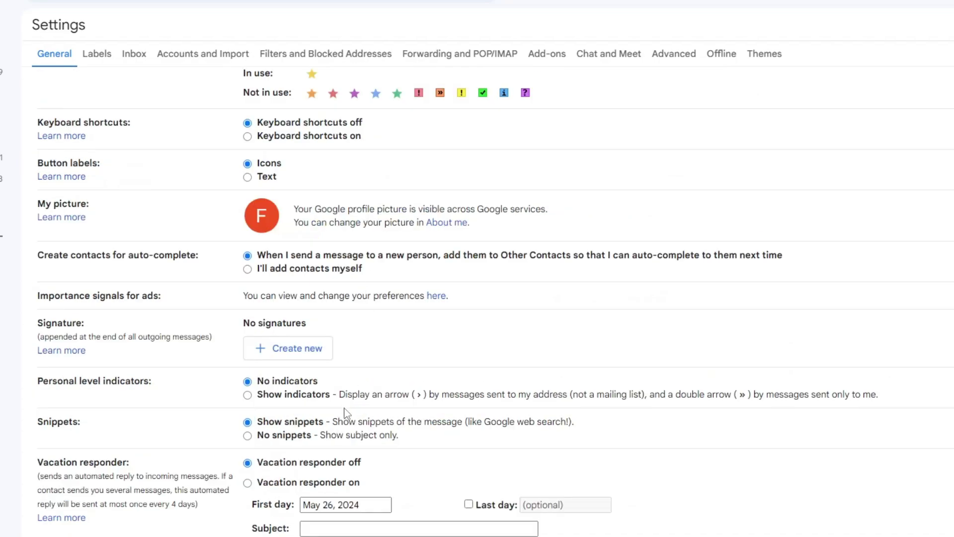
click(541, 515)
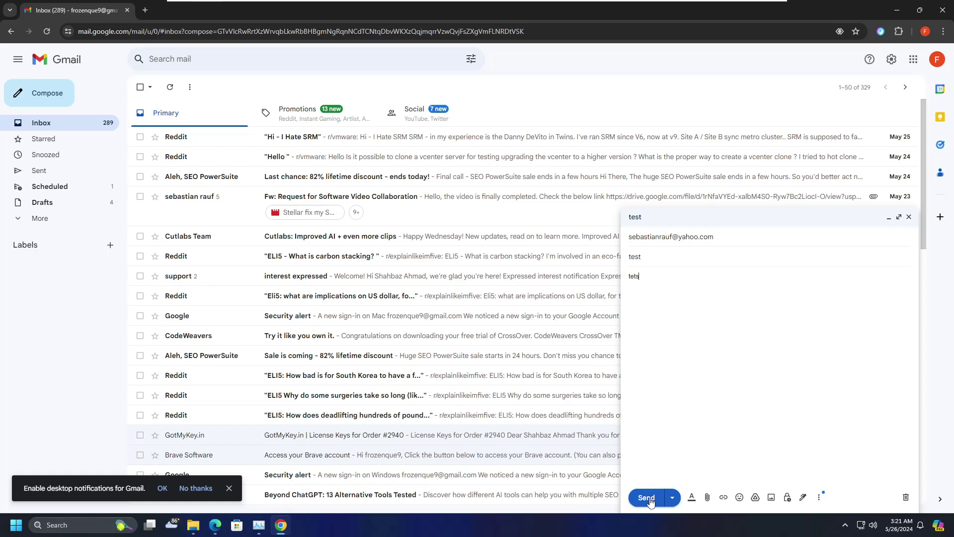
- Send the test draft, then cancel it with Undo in the Message sent notification
click(647, 498)
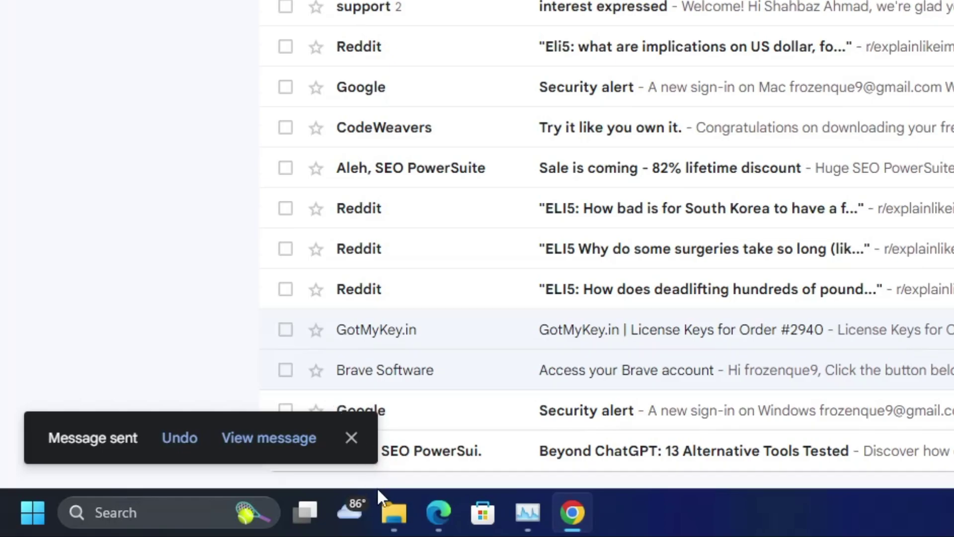
mouse_move(403, 455)
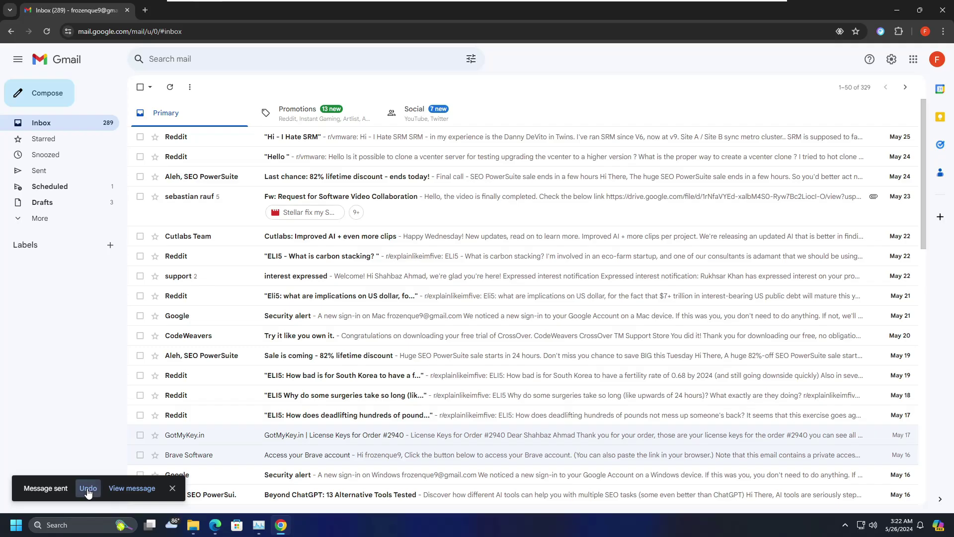
click(179, 440)
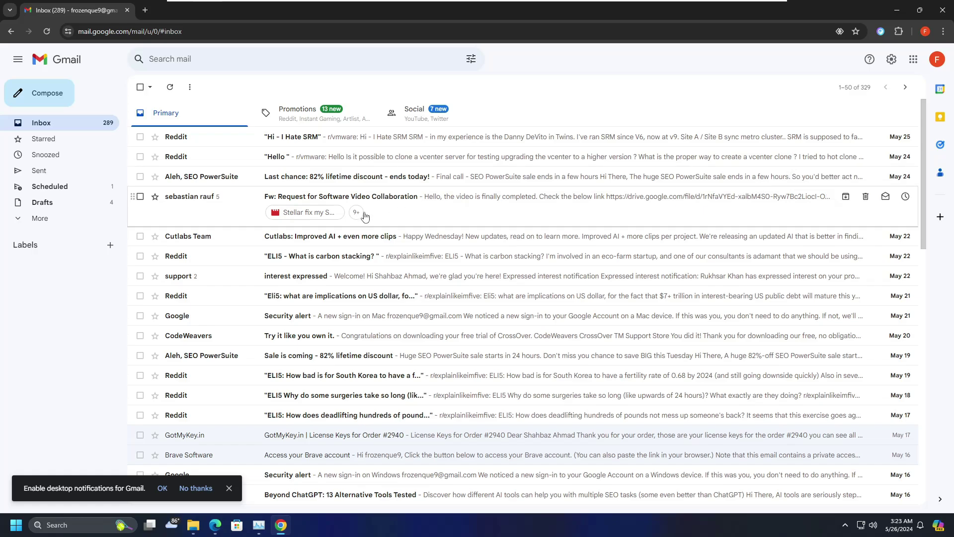
- View 'Hi - I Hate SRM', go back to the inbox, and open Reddit's 'Hello' email
click(335, 143)
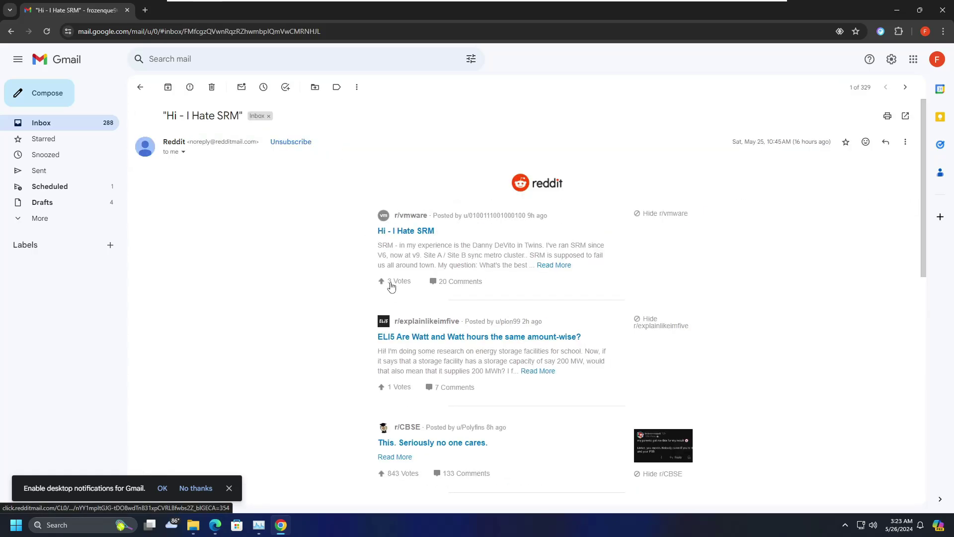
click(11, 31)
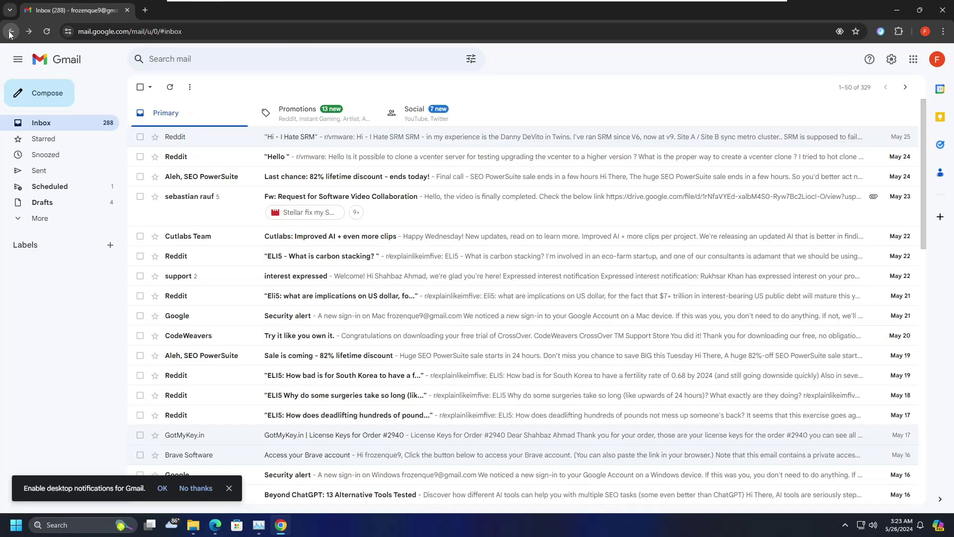
click(333, 162)
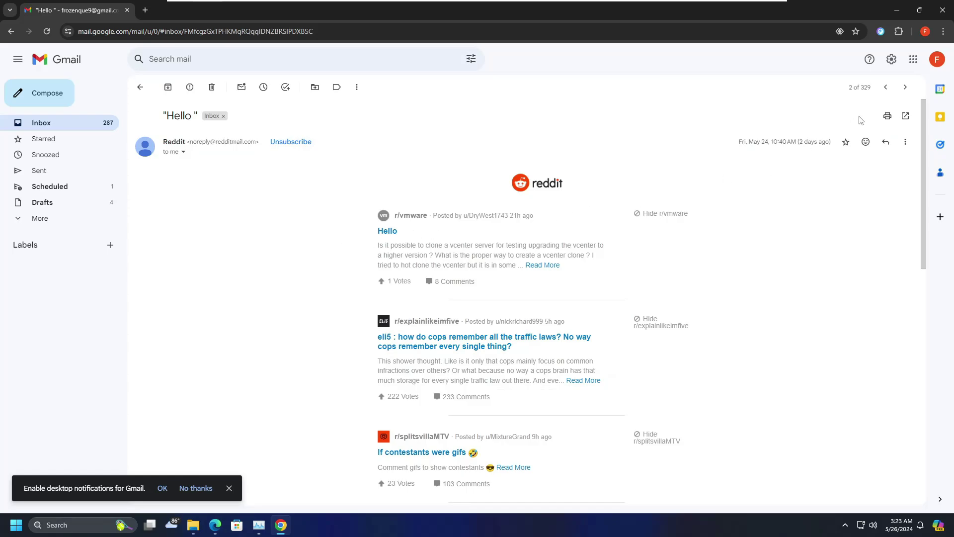
- Enable the reading pane in Inbox settings, position it Right of inbox, and save
click(892, 61)
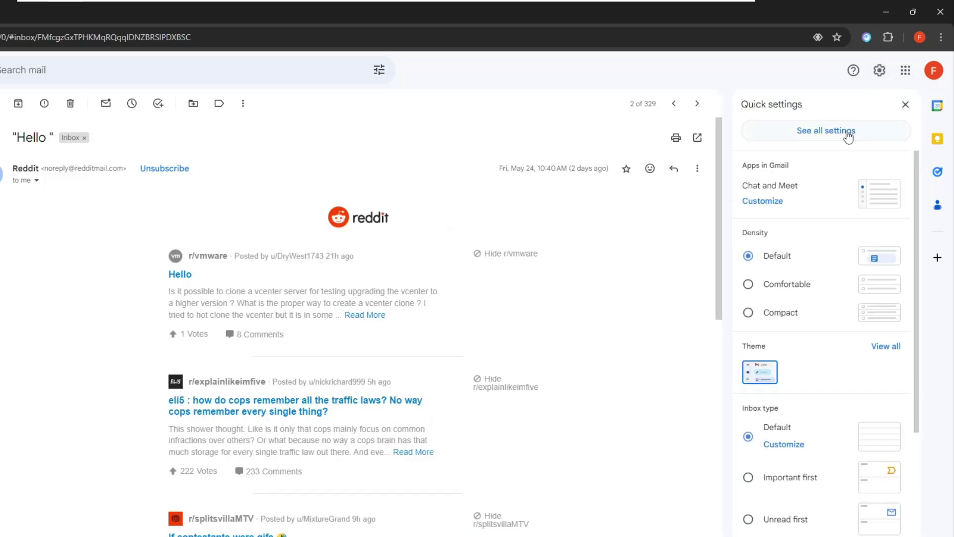
click(848, 134)
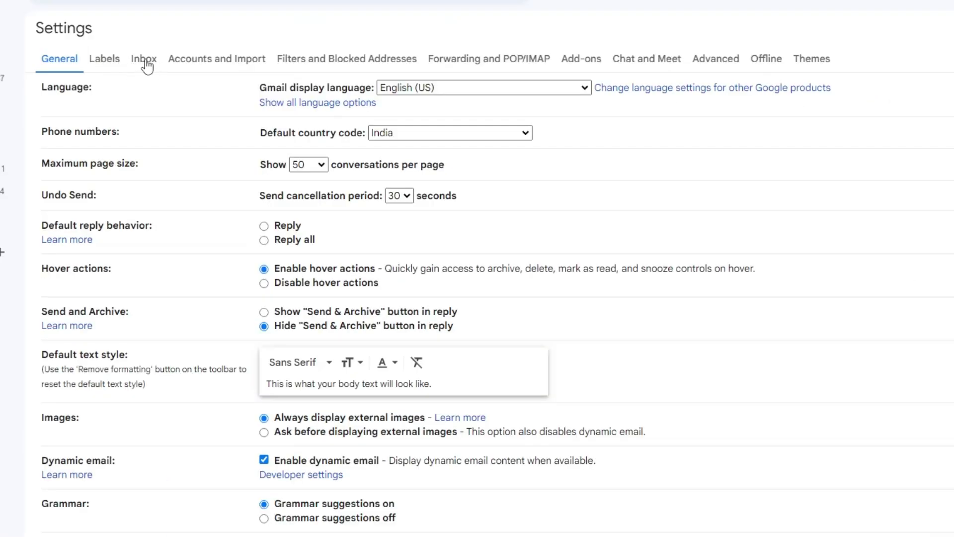
click(147, 65)
scroll(147, 196, down, 3)
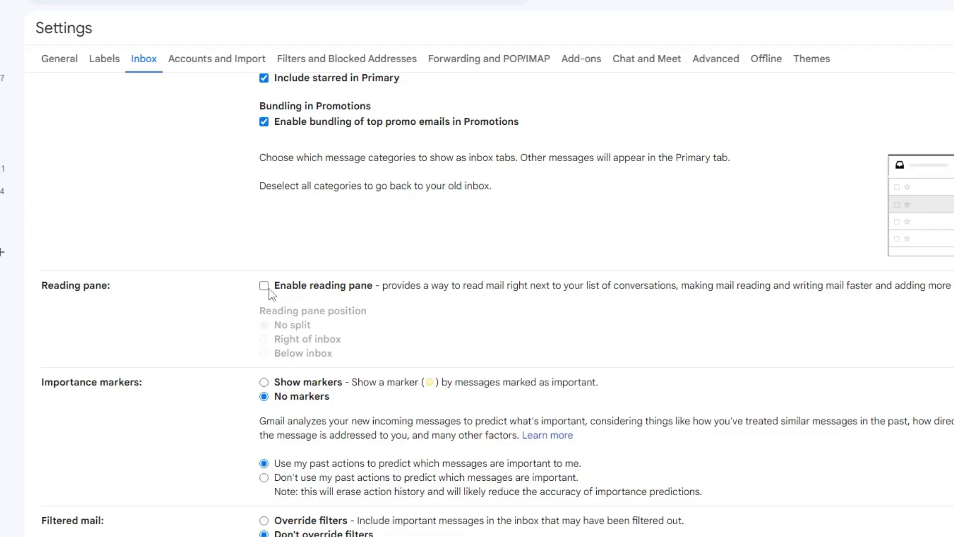
click(265, 287)
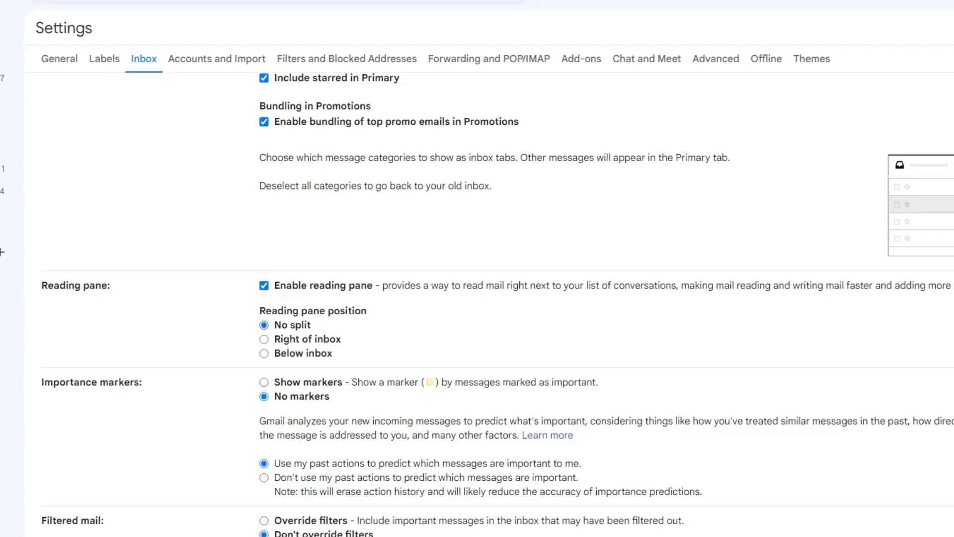
click(266, 341)
click(504, 462)
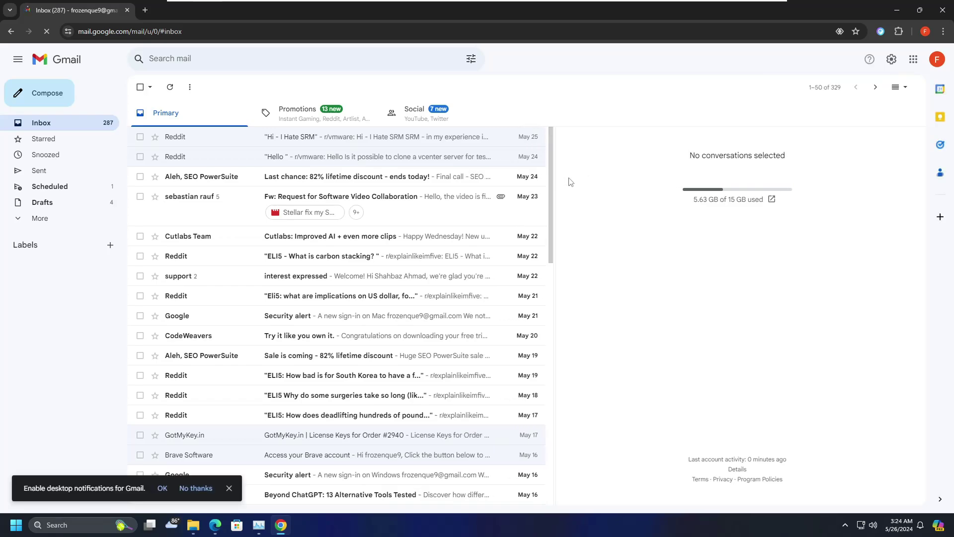
- Widen the message list beside the reading pane and preview the 'Hi - I Hate SRM' email
drag(570, 181, 640, 200)
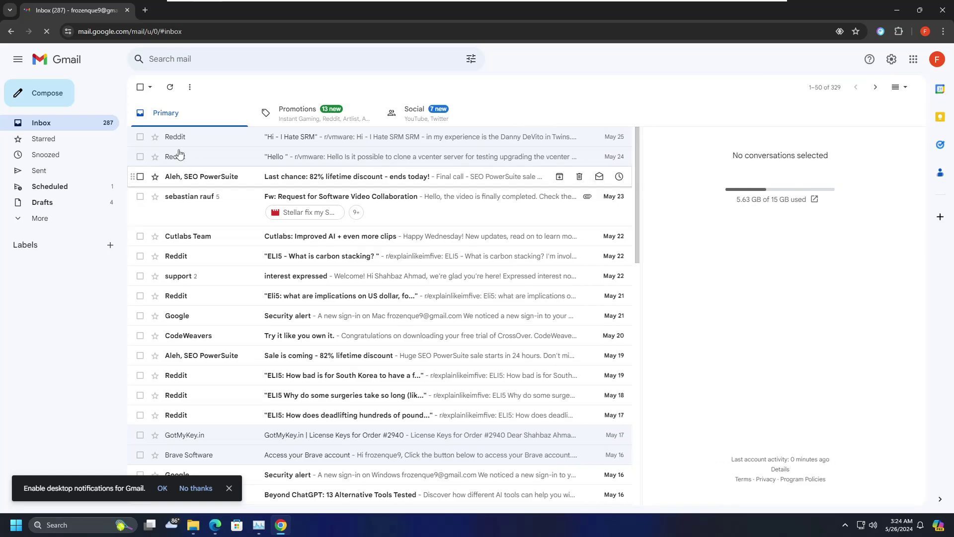
click(296, 144)
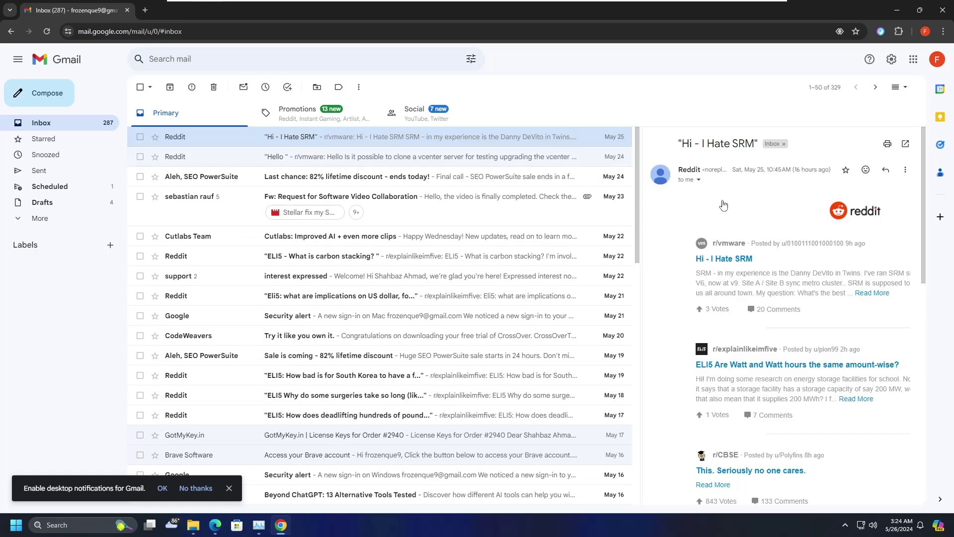
scroll(740, 213, down, 2)
scroll(746, 232, down, 4)
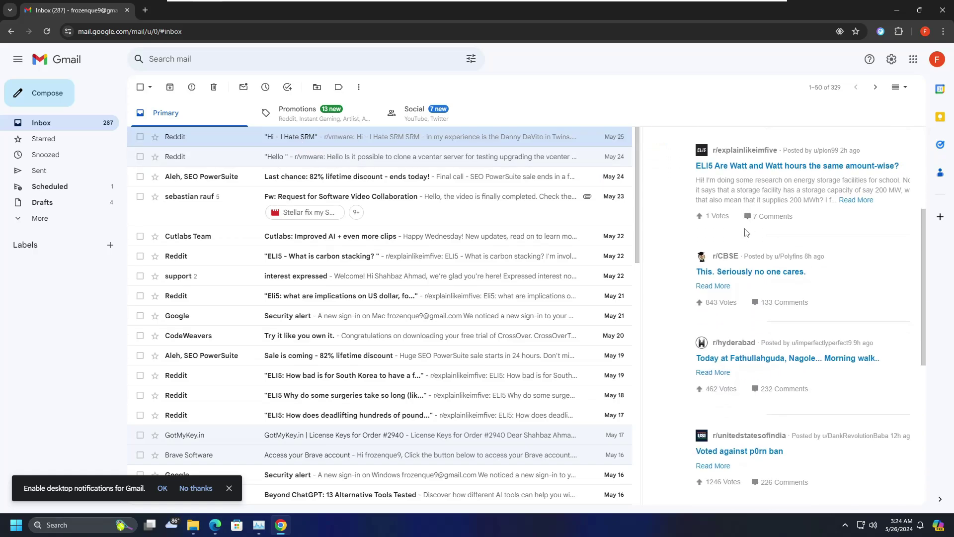
- Preview the Hello, discount, carbon stacking, Cutlabs and interest emails, ending on the Reddit US dollar email
click(426, 158)
click(424, 178)
click(420, 253)
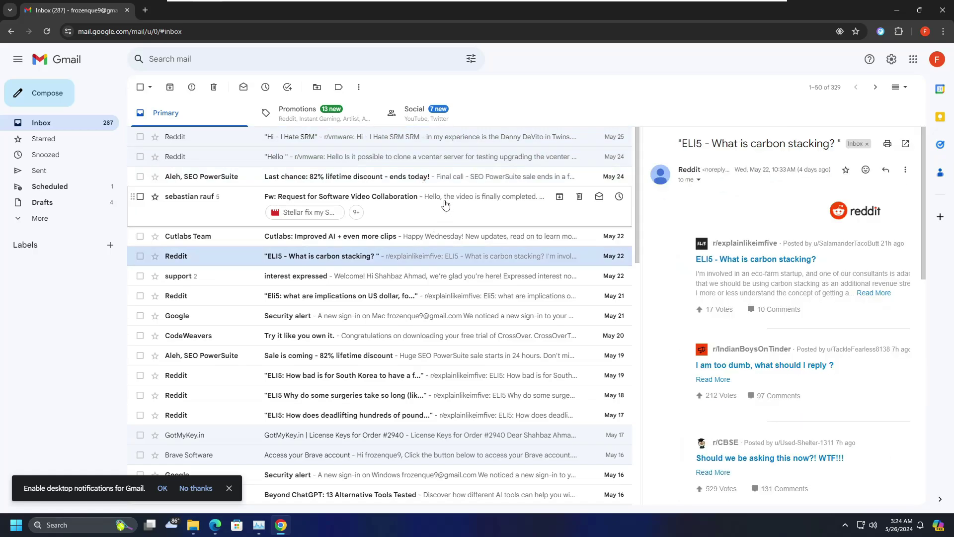
click(436, 238)
click(429, 258)
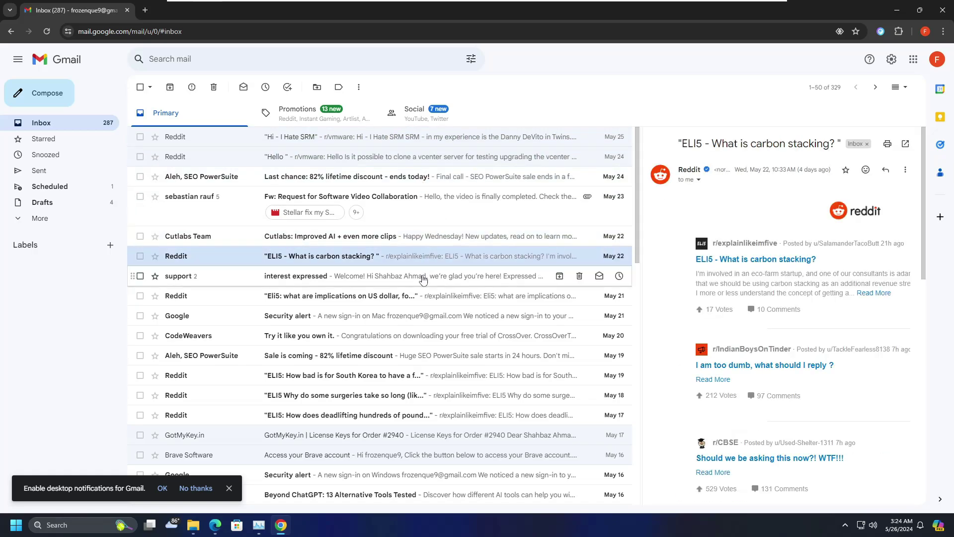
click(422, 277)
click(419, 302)
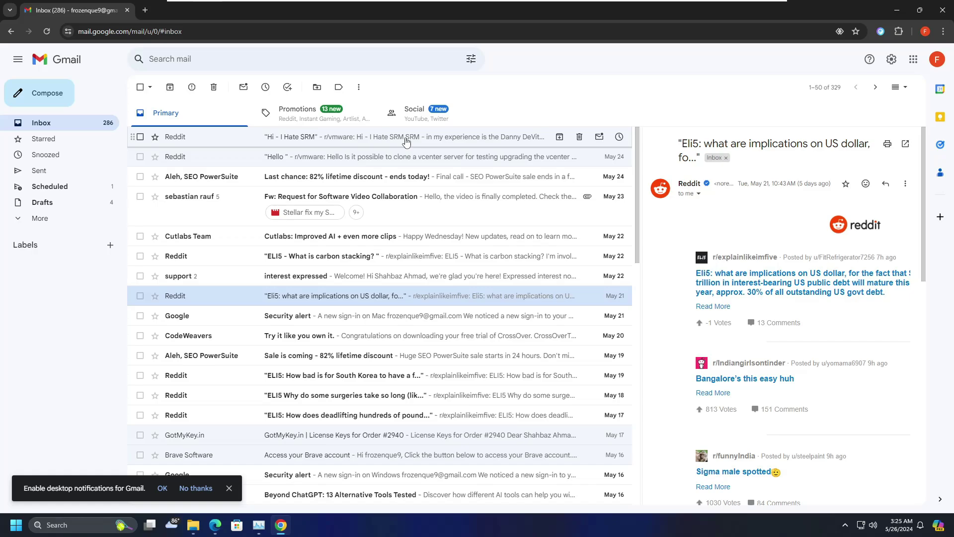
- Open the General settings tab and scroll down to the Nudges options
click(889, 60)
click(842, 112)
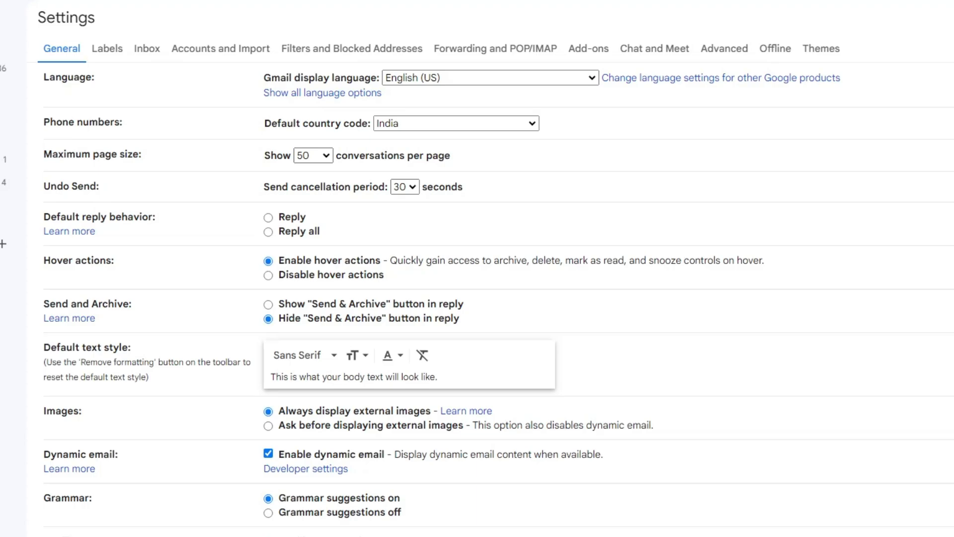
scroll(77, 99, down, 8)
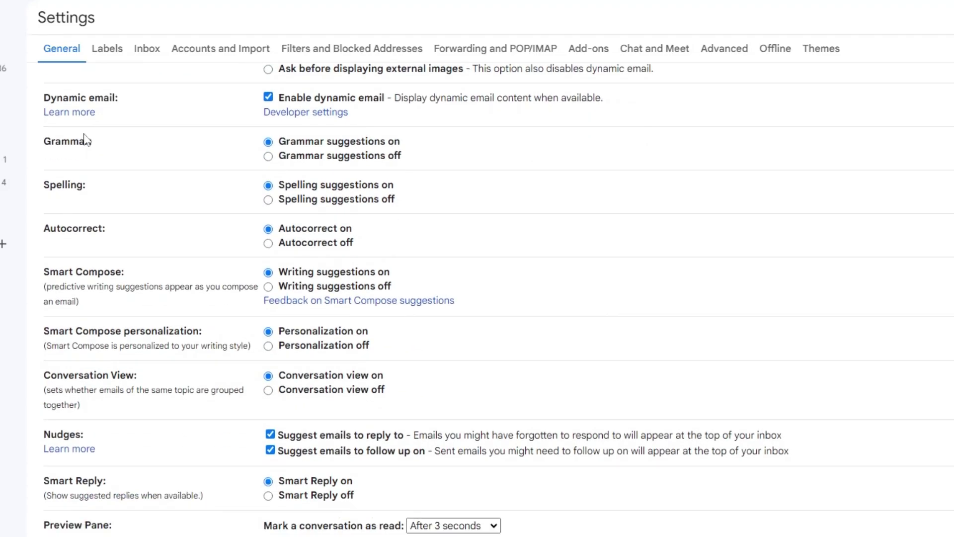